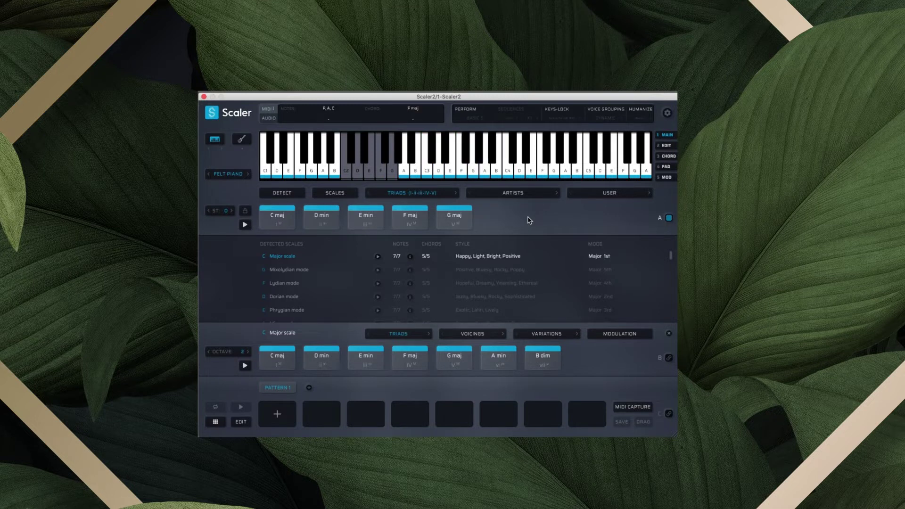
Step: Load the Triads version of the common progression I-iii7-vi-IV (Longing)
left_click(410, 193)
mouse_move(438, 205)
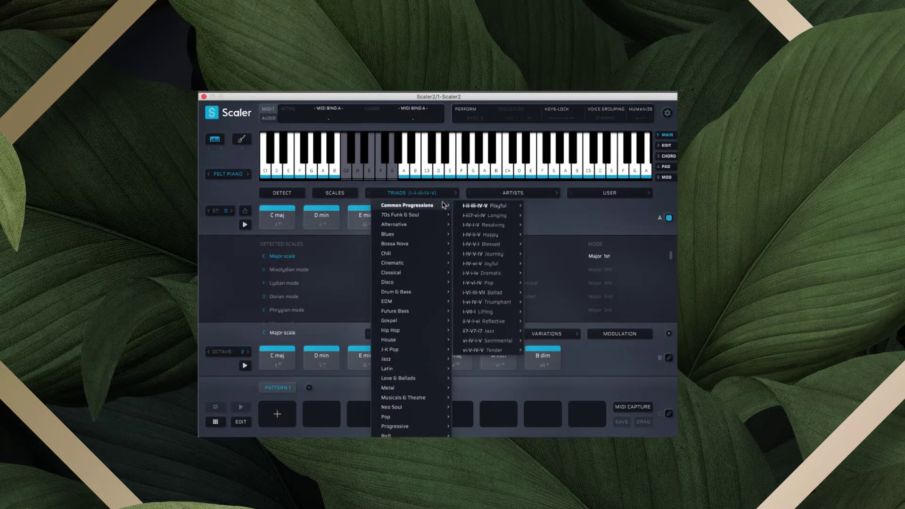
mouse_move(490, 216)
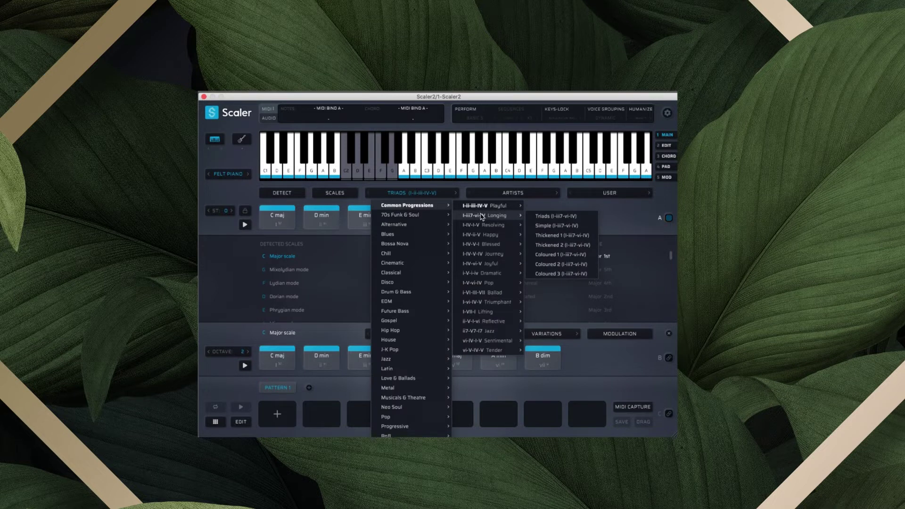
left_click(549, 225)
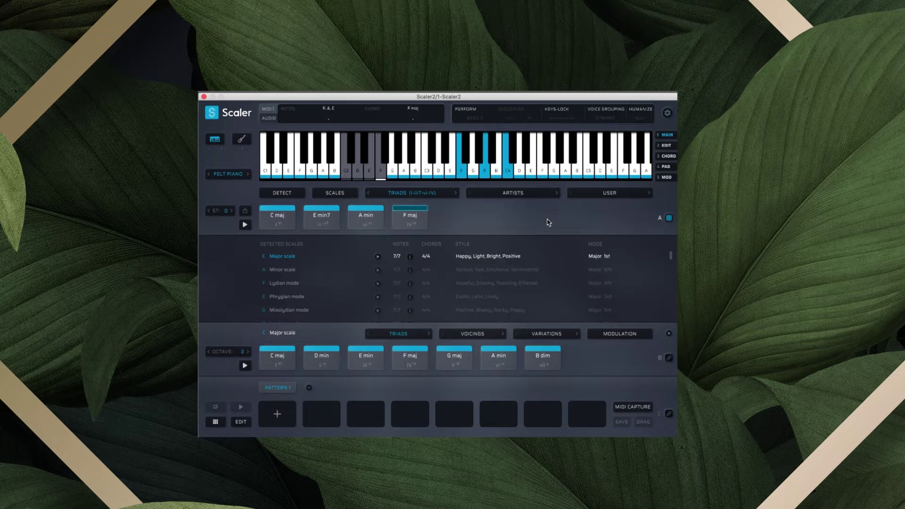
left_click(415, 193)
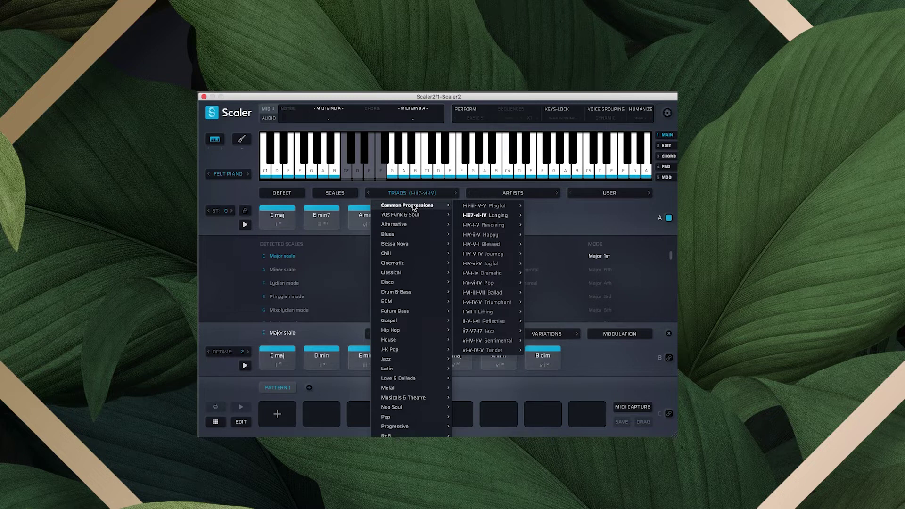
left_click(545, 226)
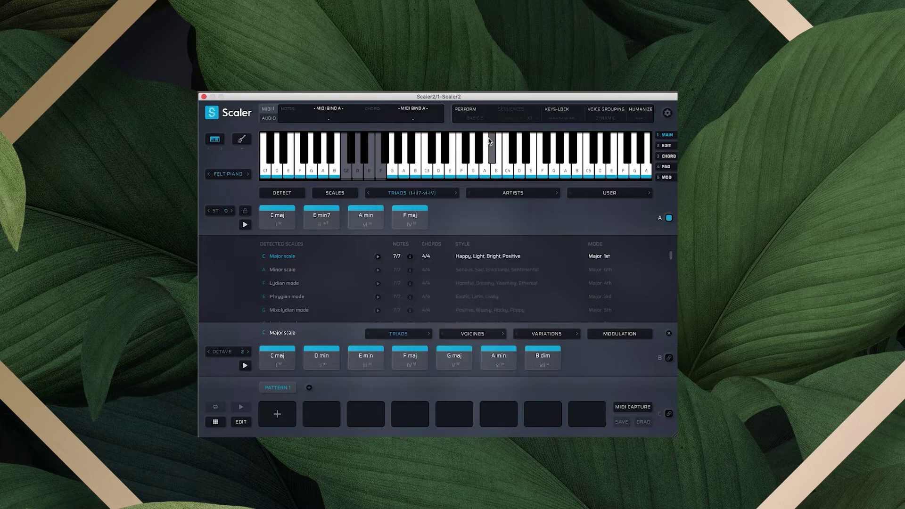
Step: Enable Perform mode with the Sequences expression and choose the Basic 2 pattern
left_click(465, 111)
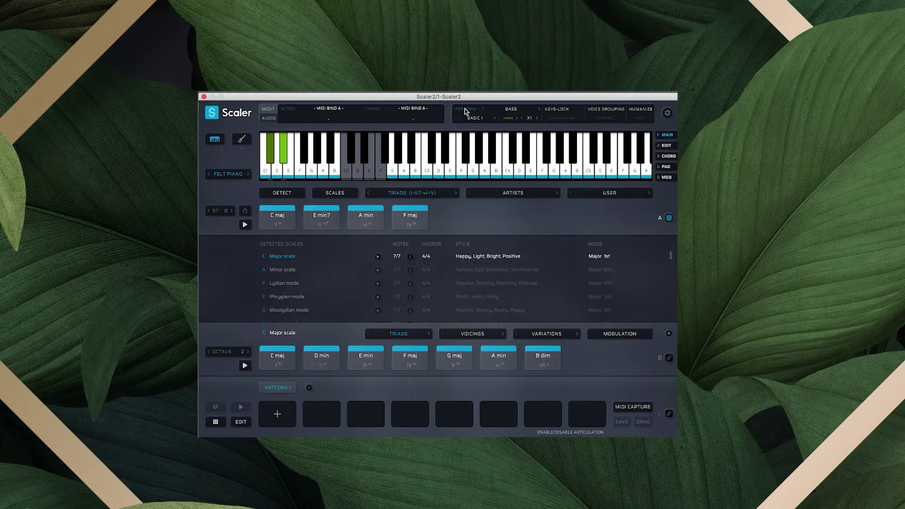
left_click(512, 110)
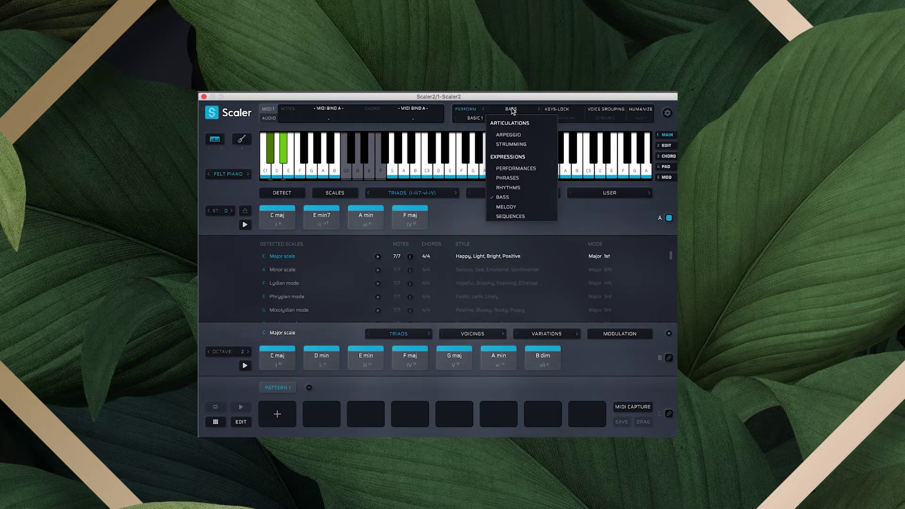
left_click(526, 217)
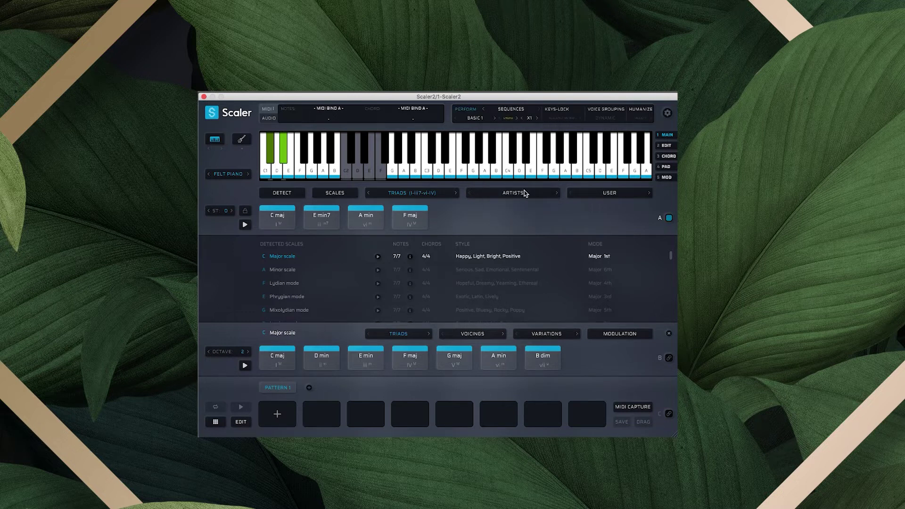
left_click(477, 118)
mouse_move(495, 130)
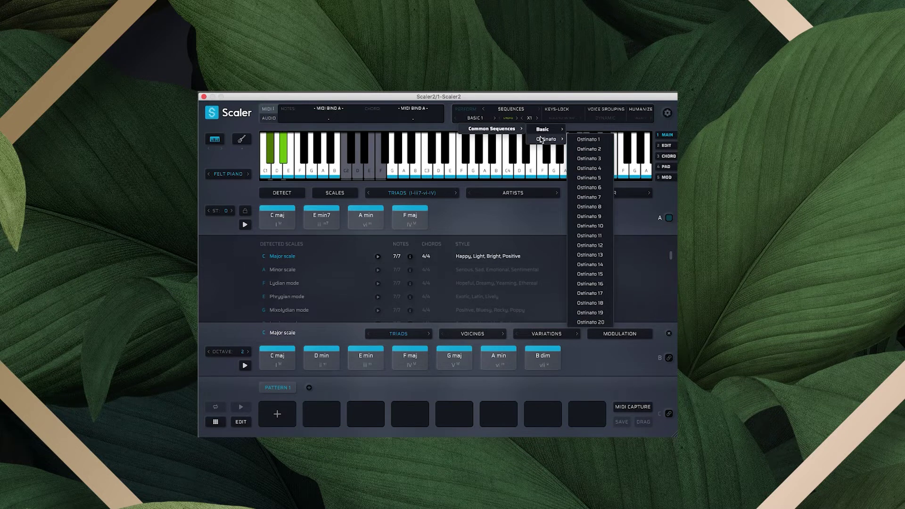
left_click(585, 139)
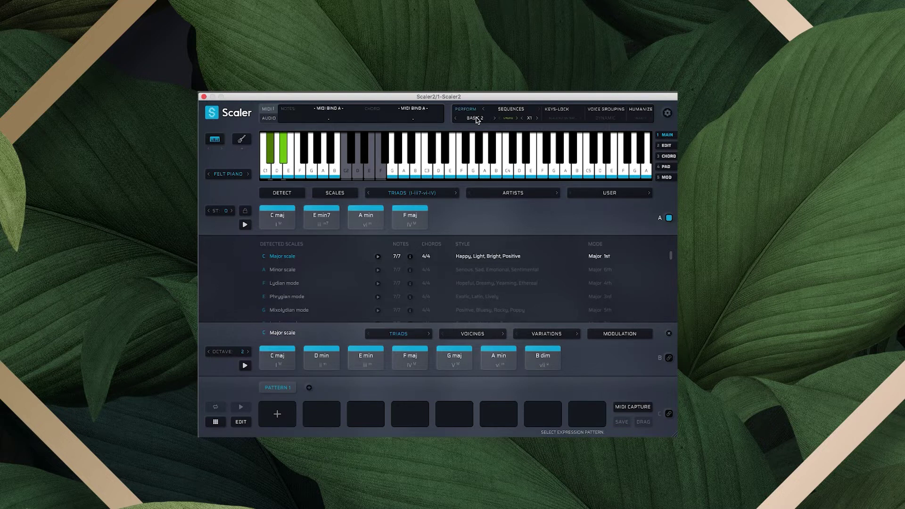
left_click(511, 111)
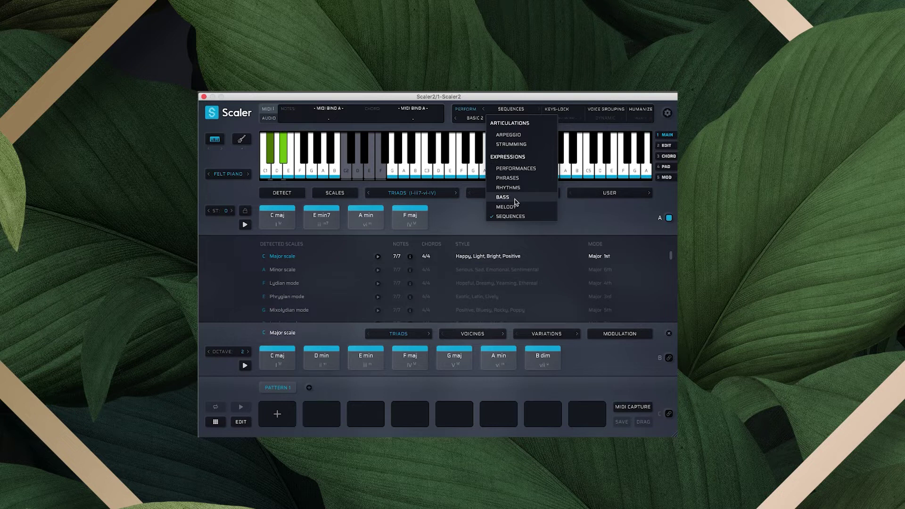
left_click(478, 222)
Step: Load the EDM 1 chord set and switch Perform mode off
left_click(437, 196)
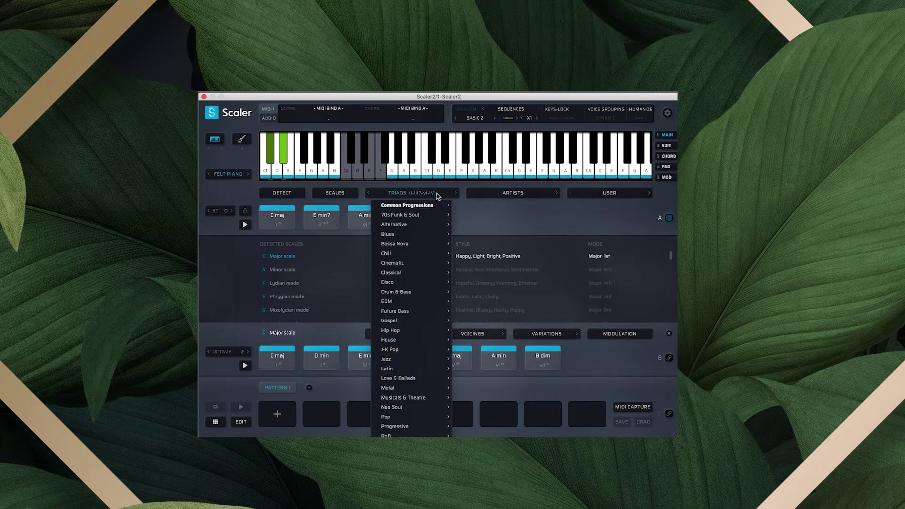
mouse_move(410, 441)
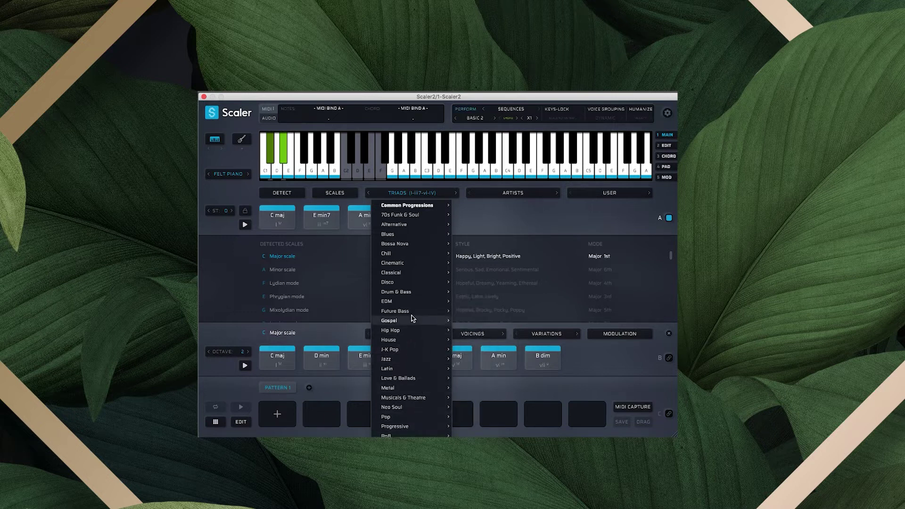
mouse_move(414, 297)
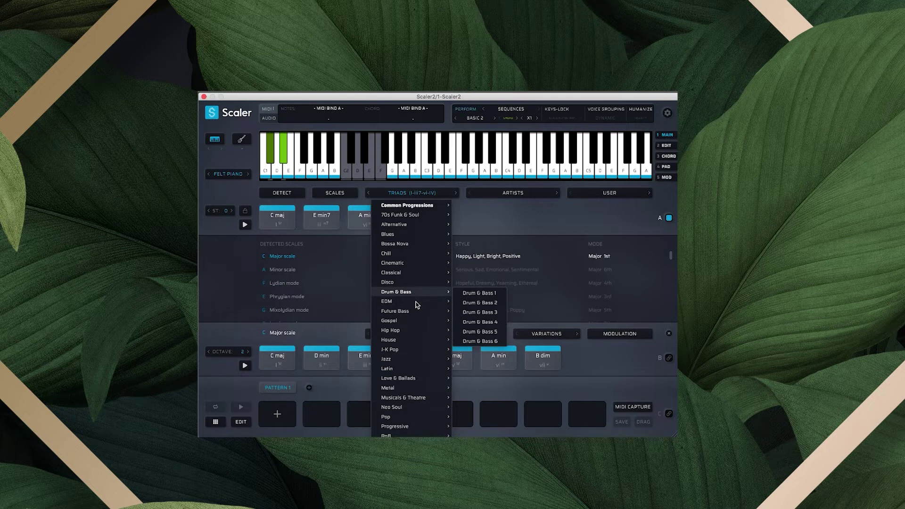
left_click(469, 302)
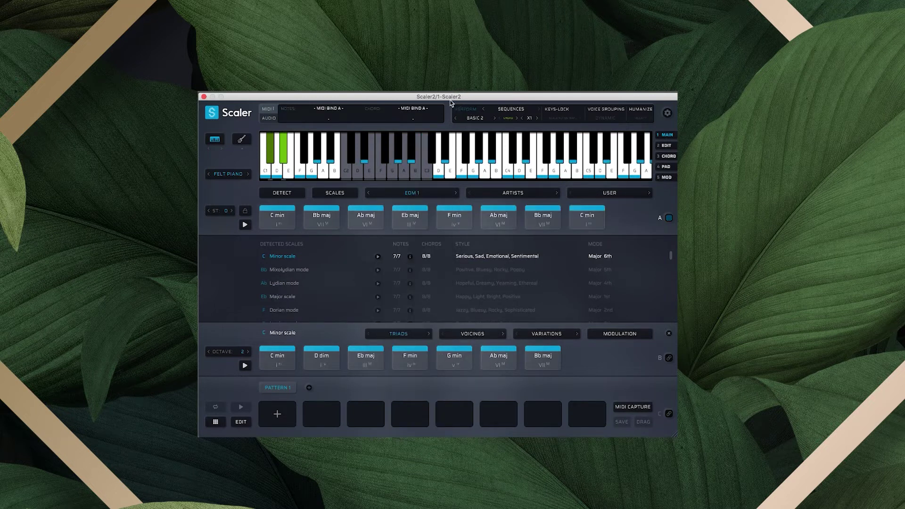
left_click(463, 112)
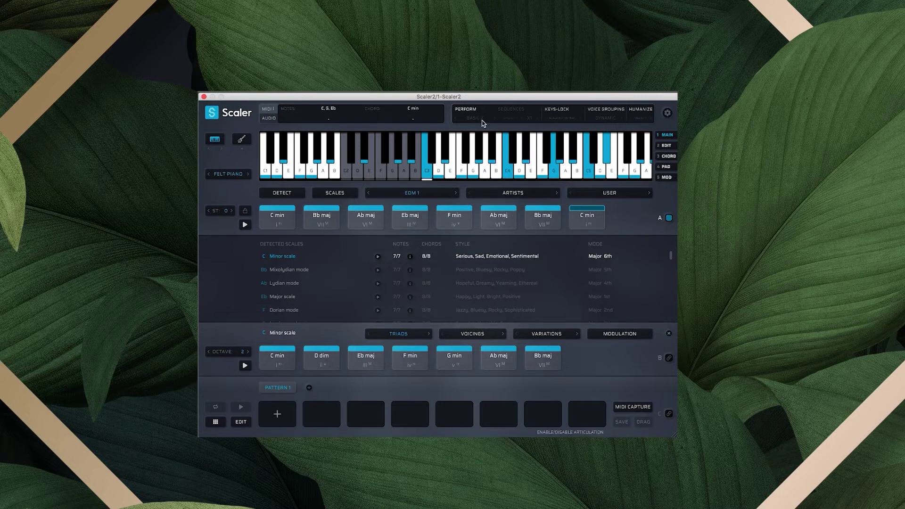
Step: Replace the loaded chord progression with the Metal 1 song chord set
left_click(412, 193)
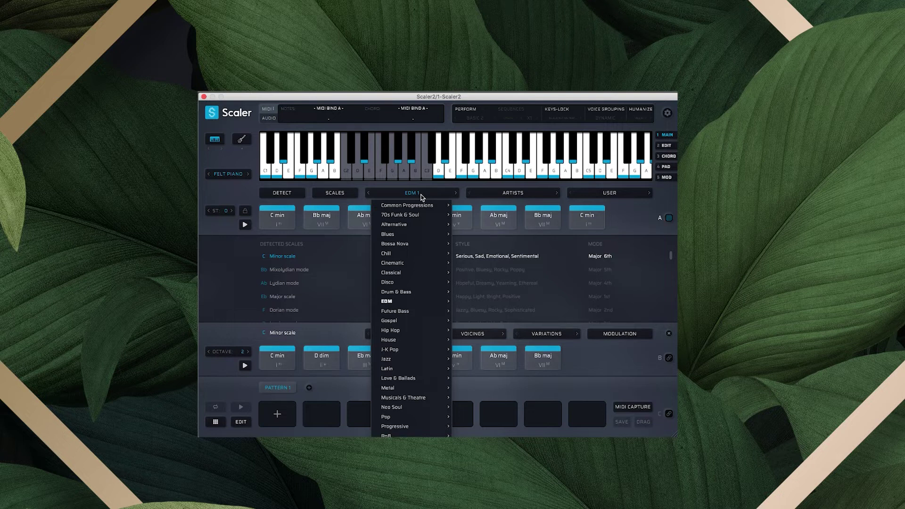
mouse_move(439, 302)
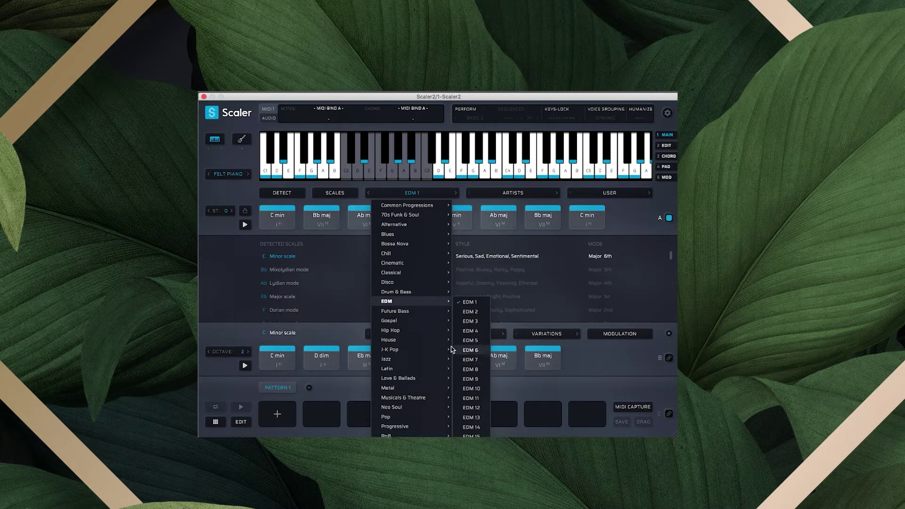
mouse_move(415, 363)
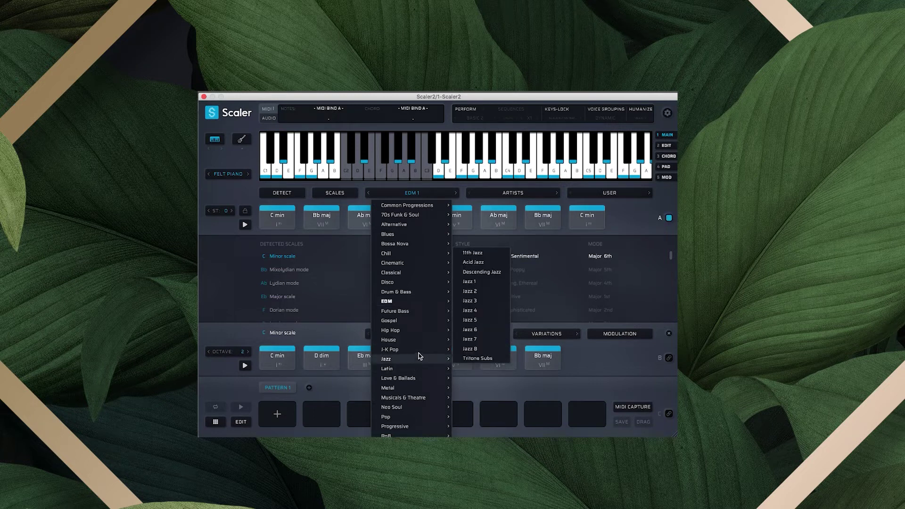
mouse_move(419, 387)
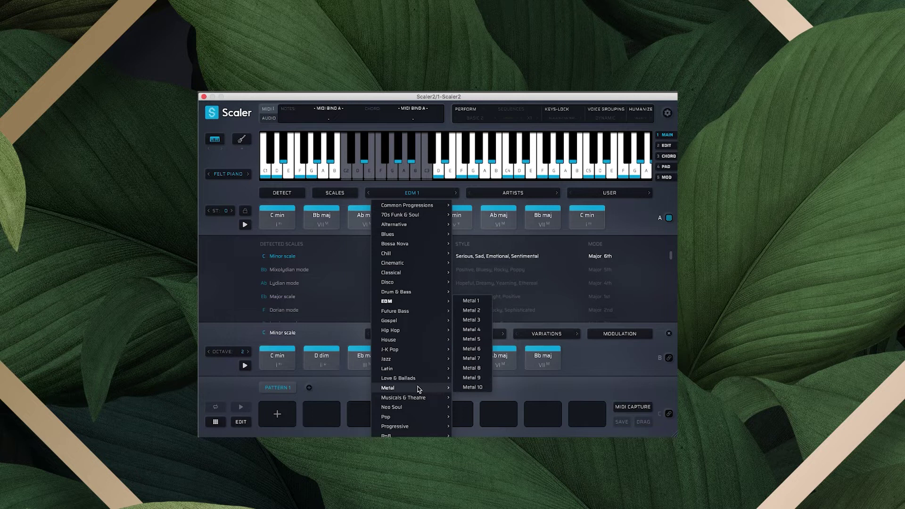
left_click(467, 300)
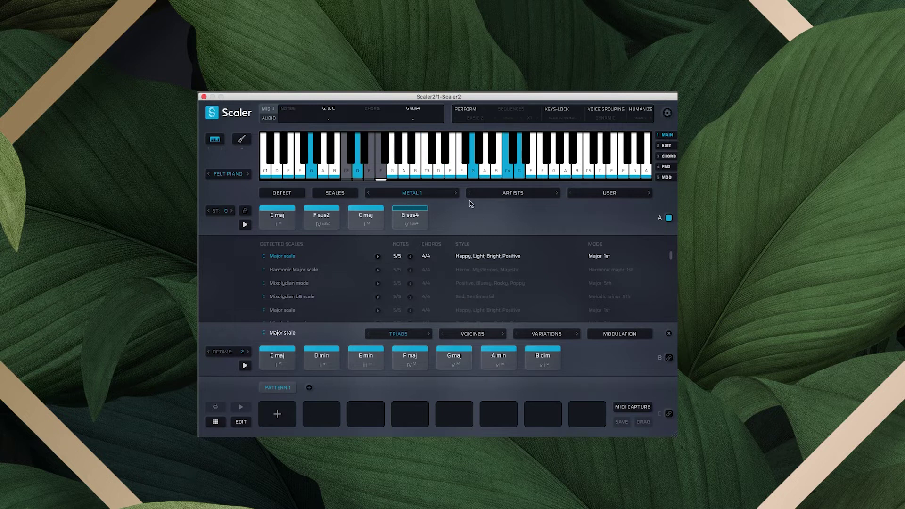
Step: Advance through the Metal chord sets one by one until Metal 4 is loaded
left_click(456, 194)
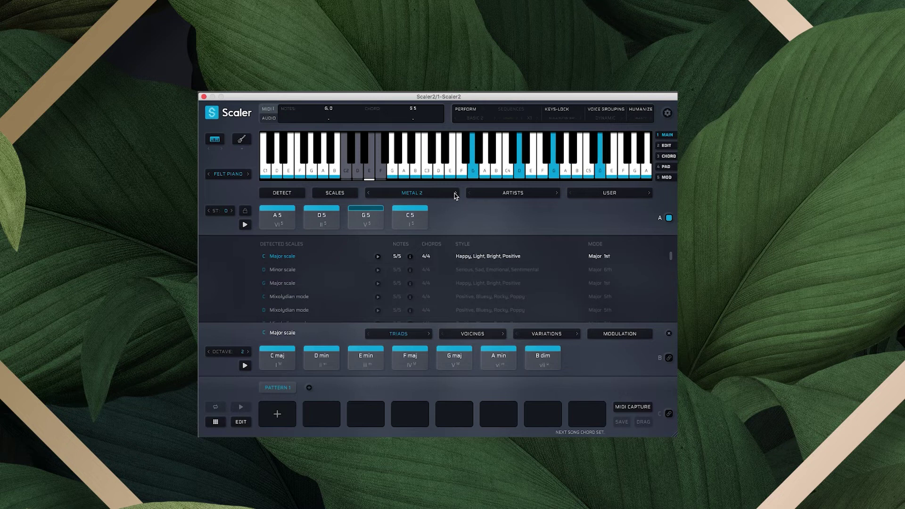
left_click(455, 194)
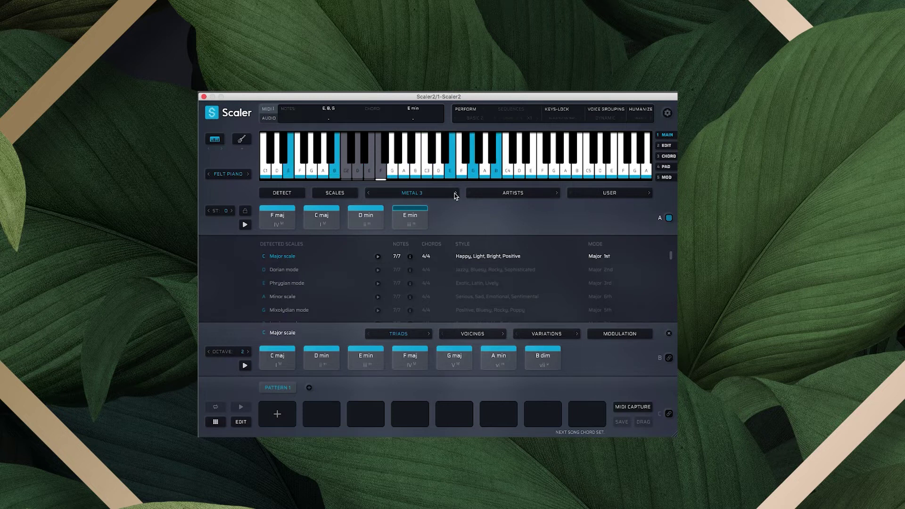
left_click(456, 196)
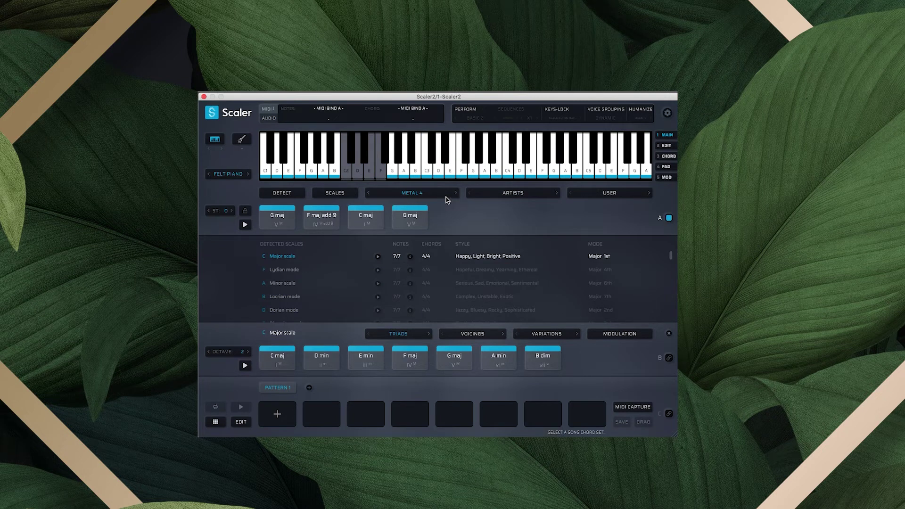
left_click(433, 193)
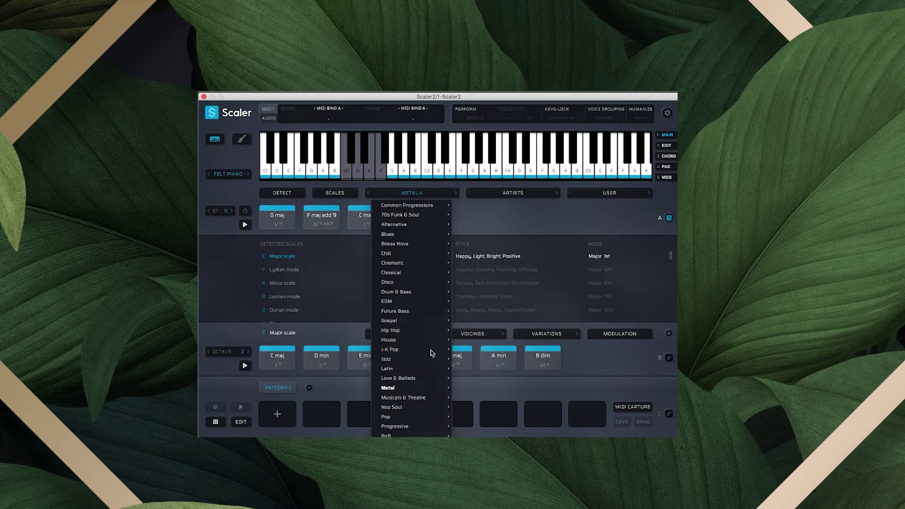
mouse_move(424, 392)
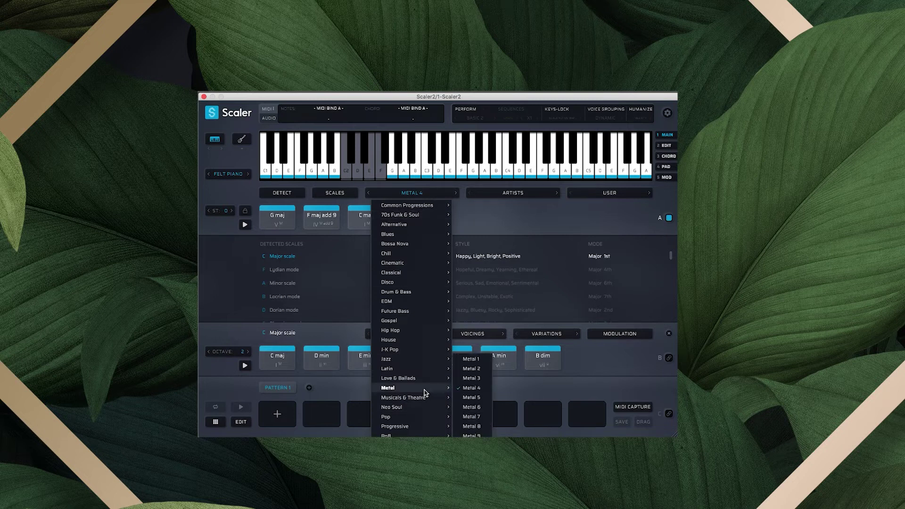
left_click(485, 217)
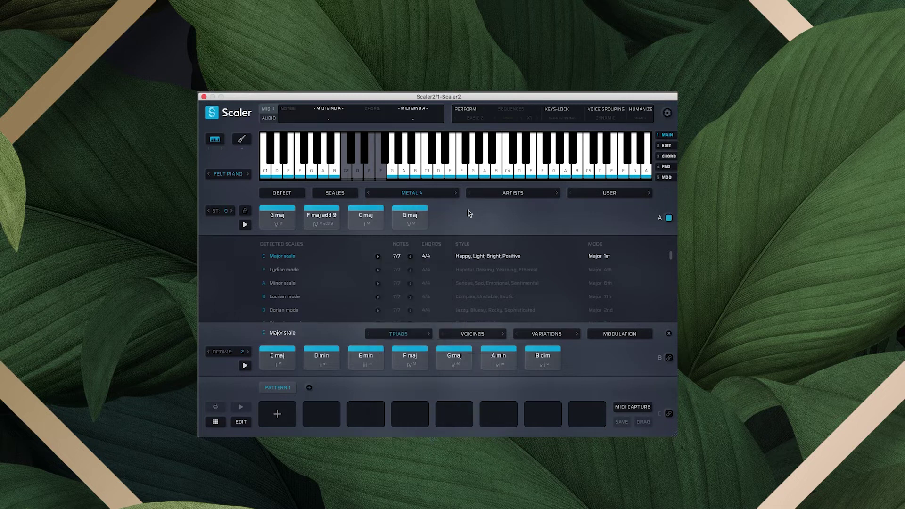
Step: Set the instrument sound to the Wide Pluck synth and select D Dorian mode among the detected scales
left_click(237, 174)
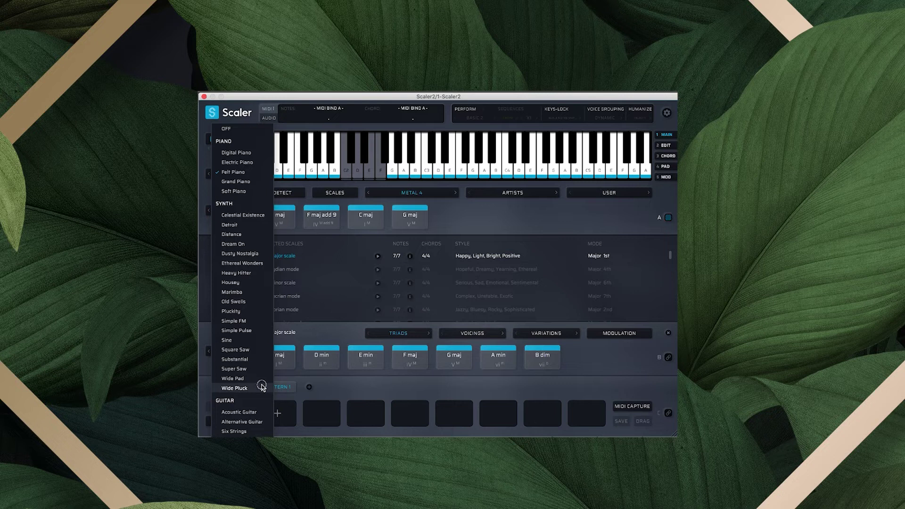
left_click(234, 388)
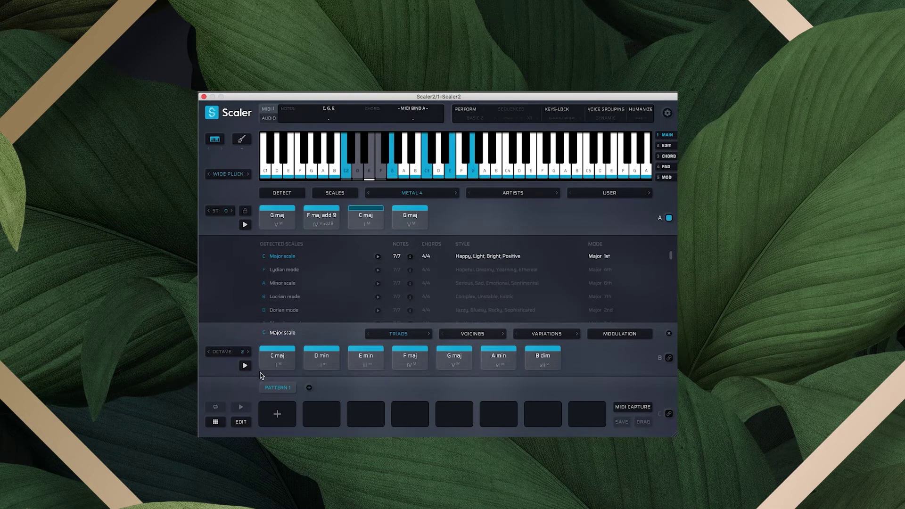
left_click(229, 174)
scroll(257, 249, "up", 5)
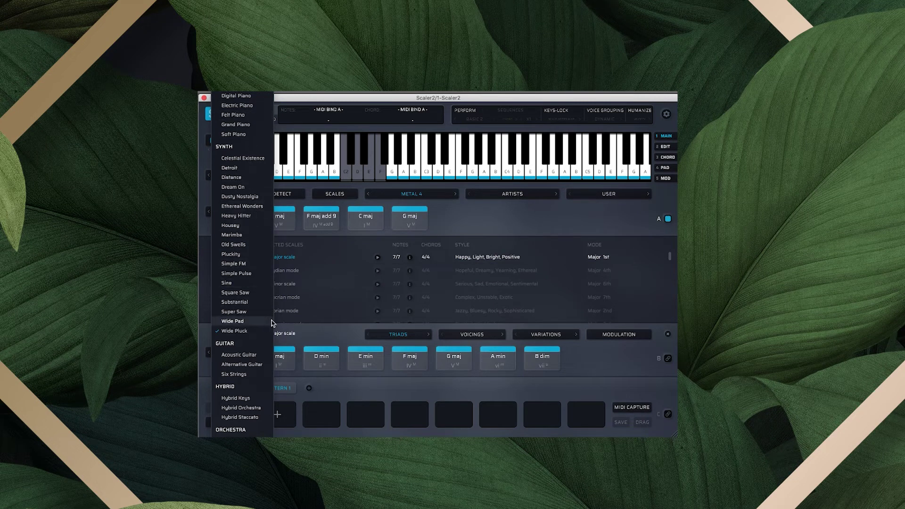
left_click(330, 310)
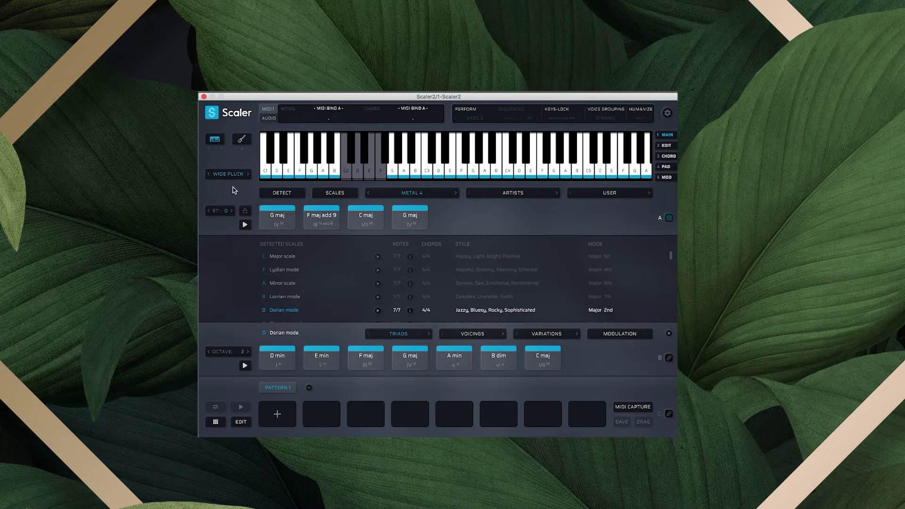
left_click(231, 175)
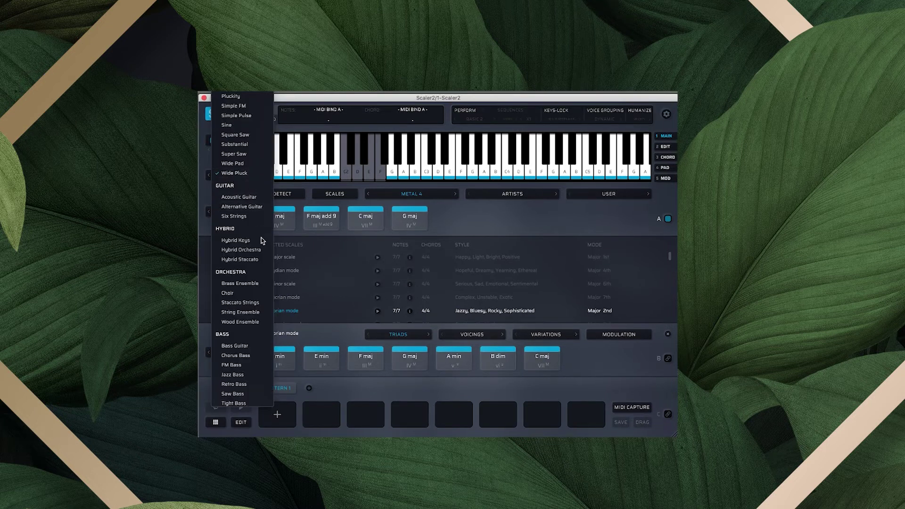
left_click(310, 229)
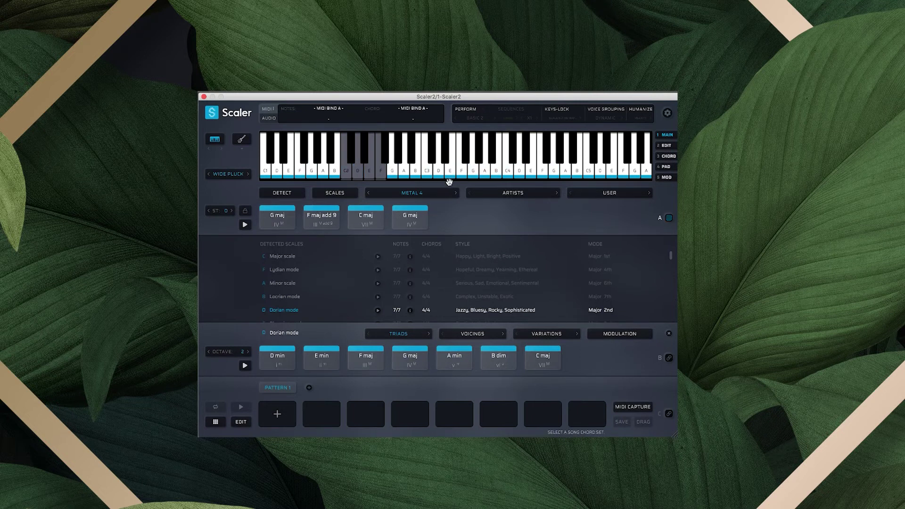
left_click(404, 197)
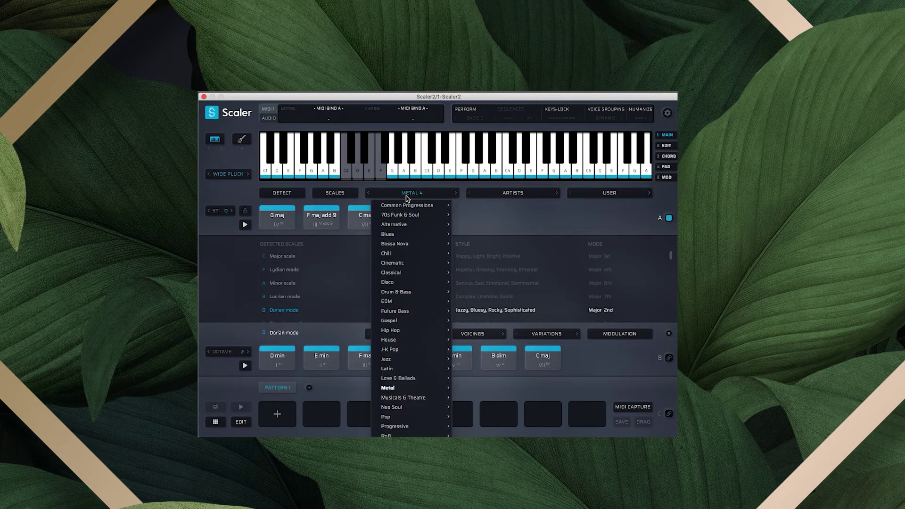
left_click(481, 225)
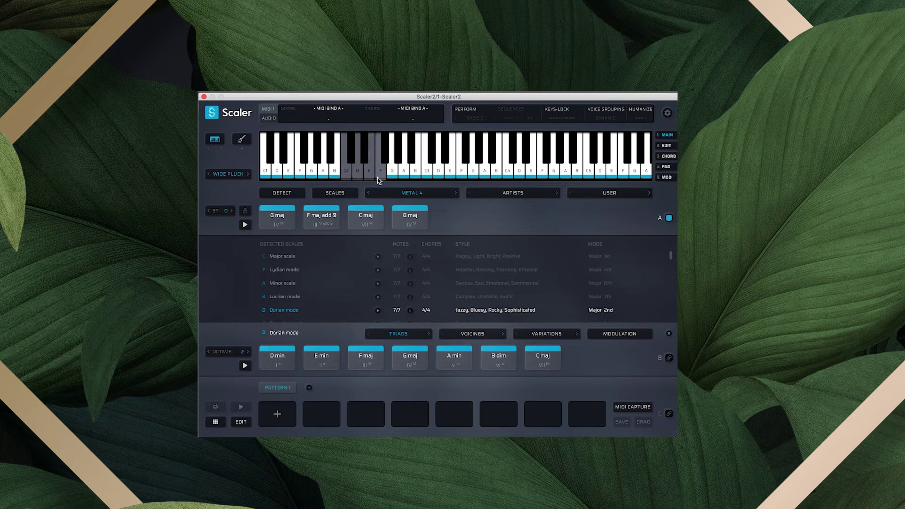
Step: Change the instrument sound to Felt Piano
left_click(228, 174)
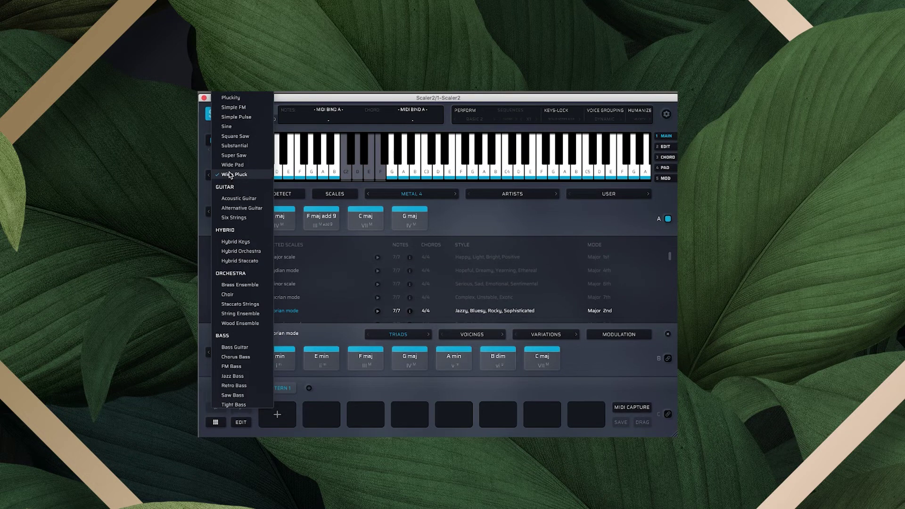
scroll(230, 175, "up", 5)
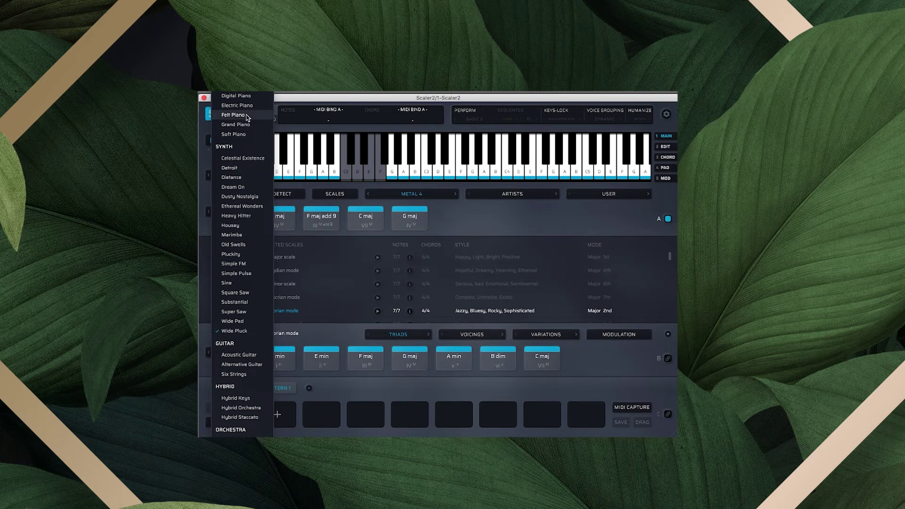
left_click(246, 115)
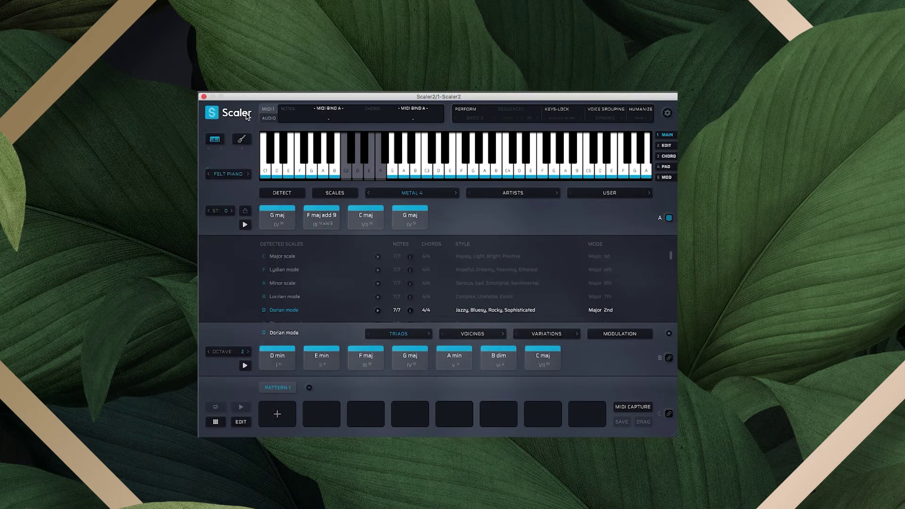
Step: In the playback settings, set the active MIDI bind keys to All and play the first two bound keys on the keyboard
left_click(667, 113)
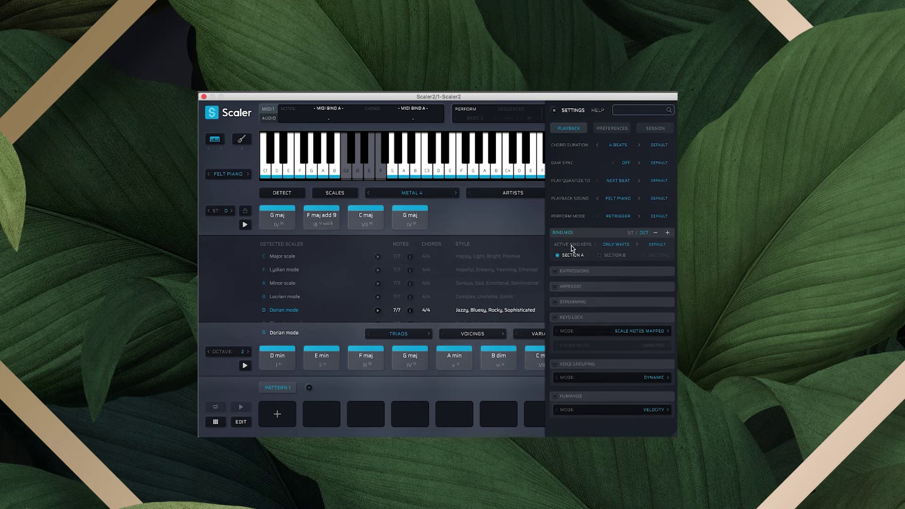
left_click(636, 245)
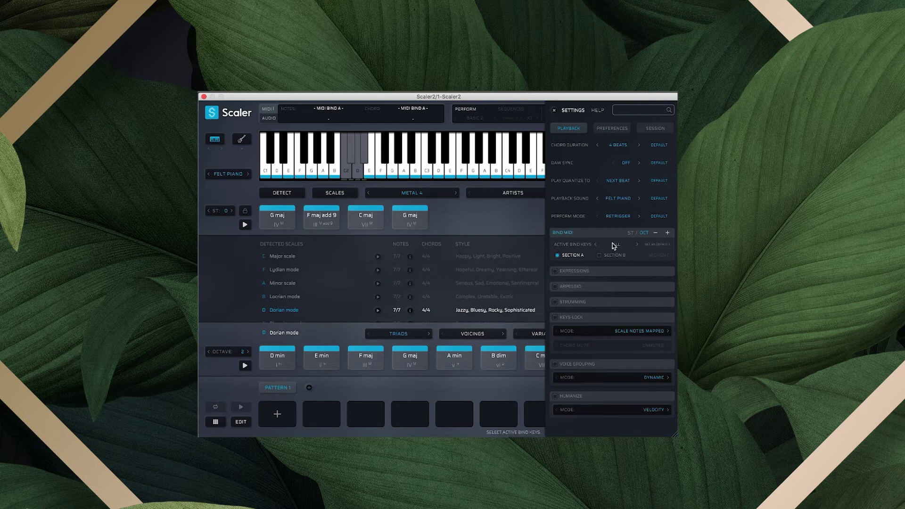
left_click(346, 173)
left_click(350, 160)
Step: Try the True Scale option for the active bind keys, and return the setting to Only White
left_click(637, 245)
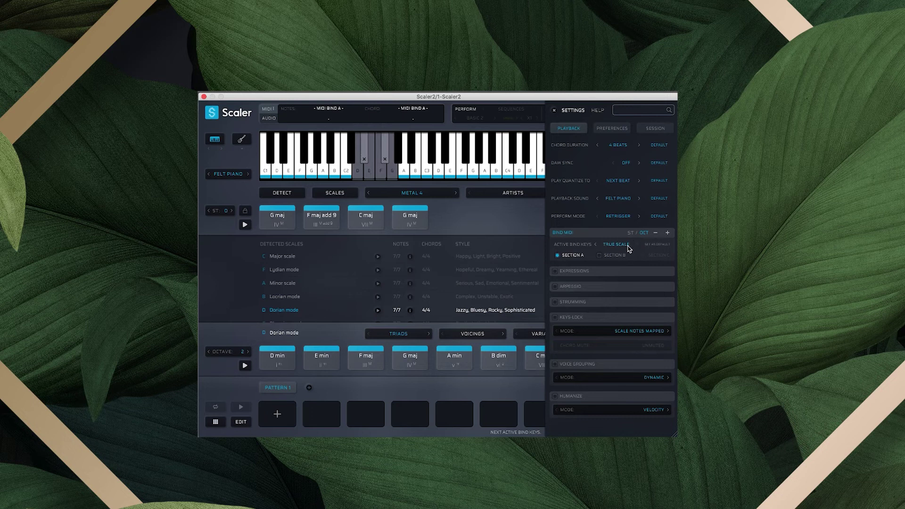
left_click(596, 244)
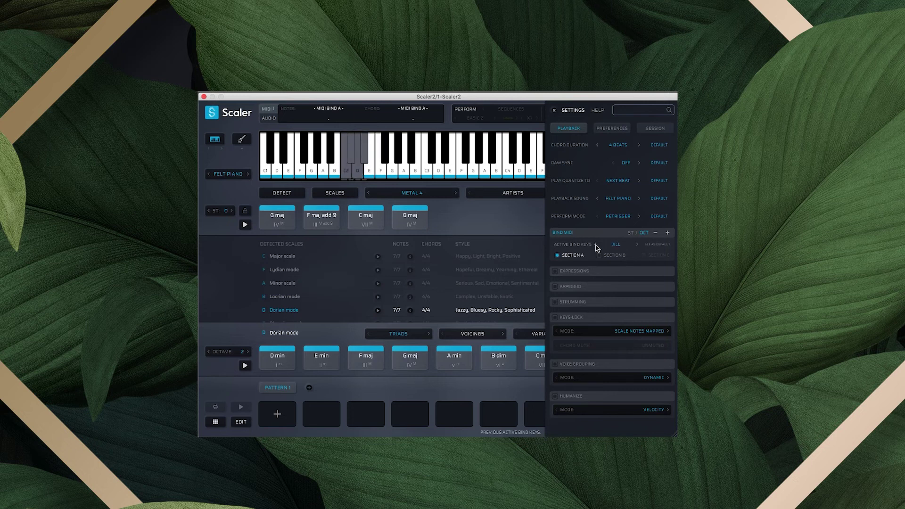
left_click(597, 245)
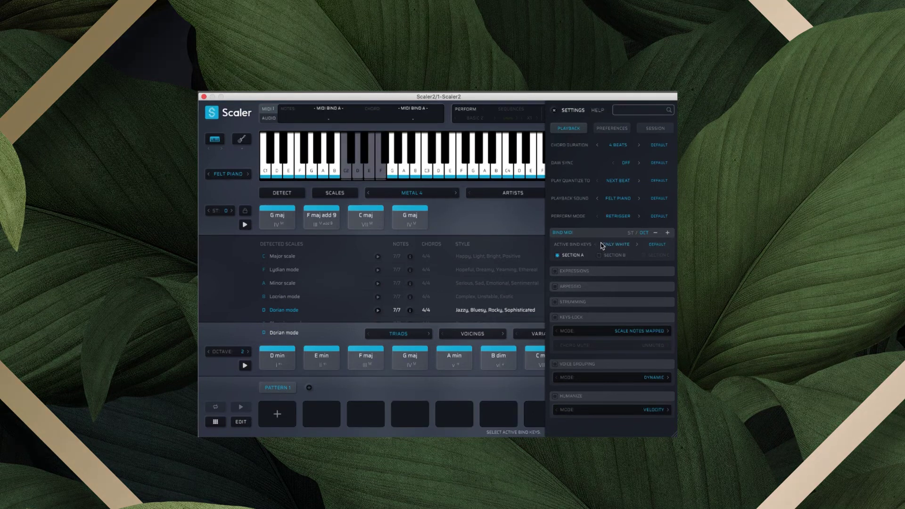